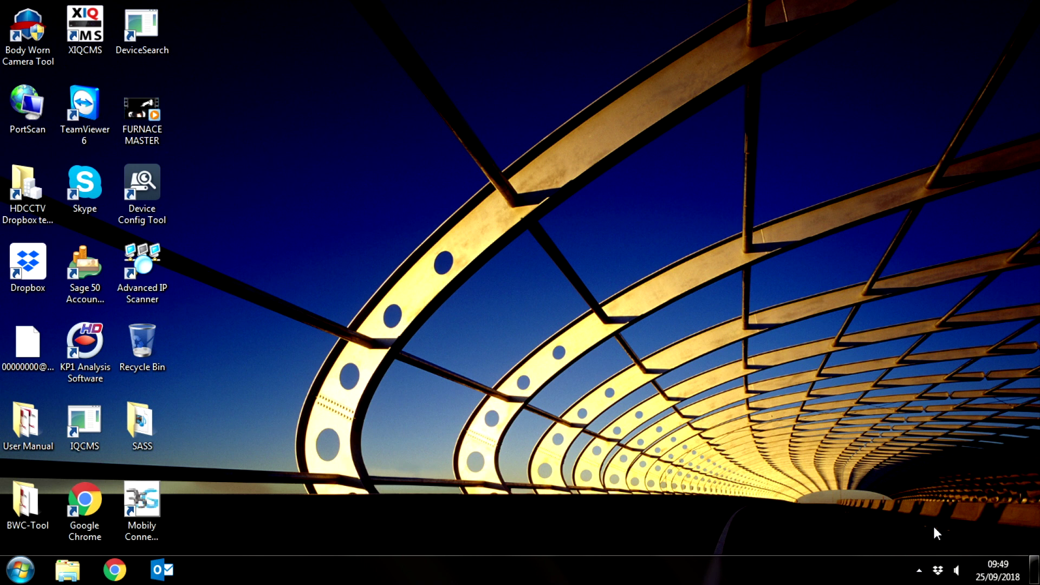
Open the support site support.y3k.com in the Chrome browser
click(121, 570)
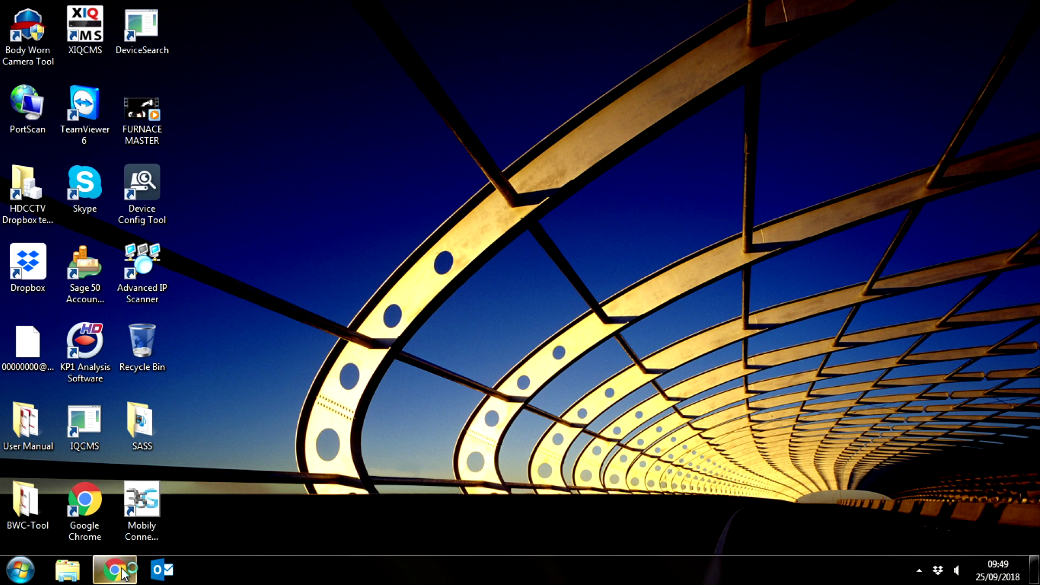
text(su)
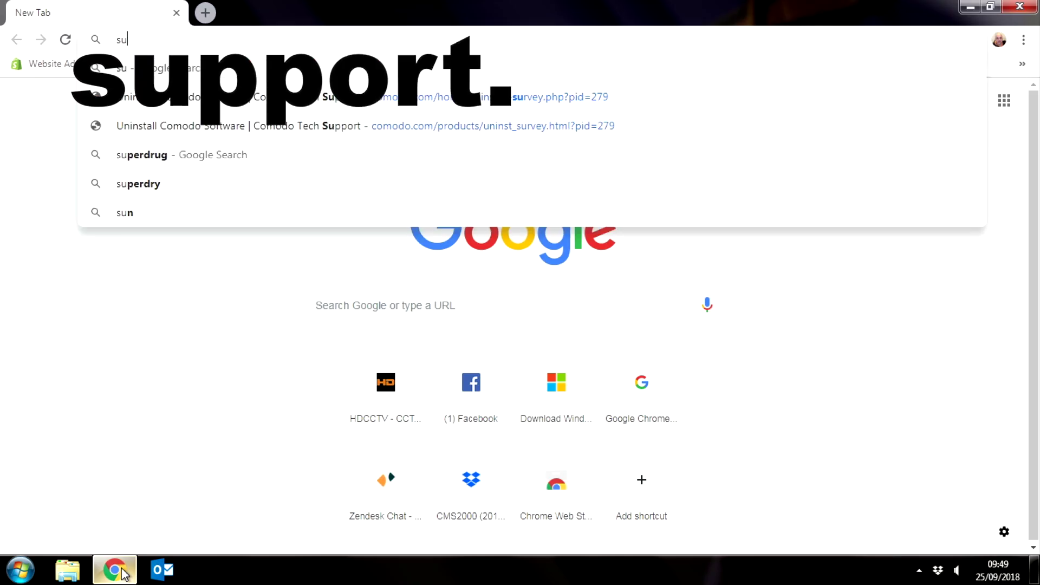
text(pport)
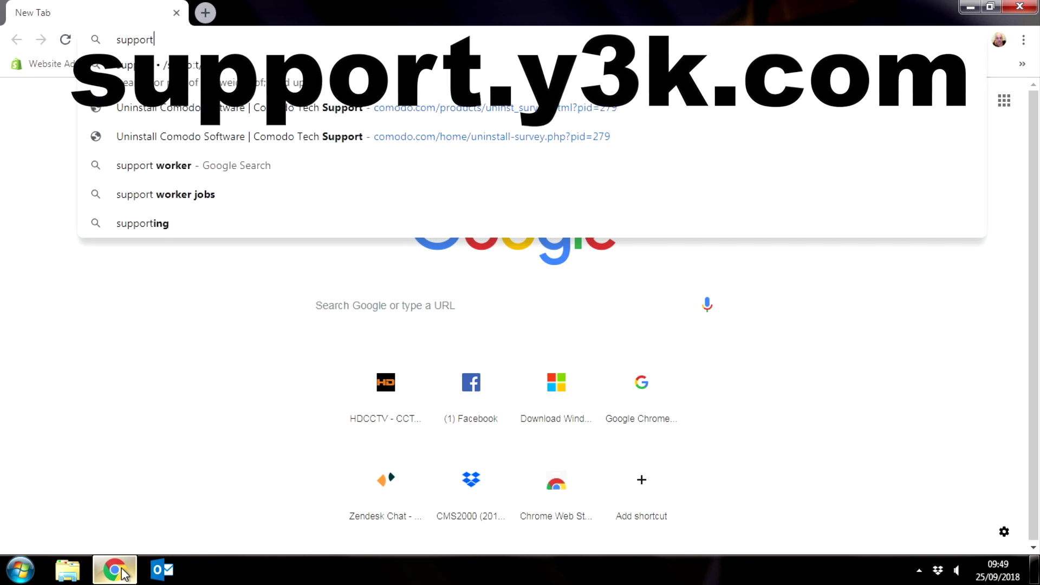
text(.y3k.com)
key(Return)
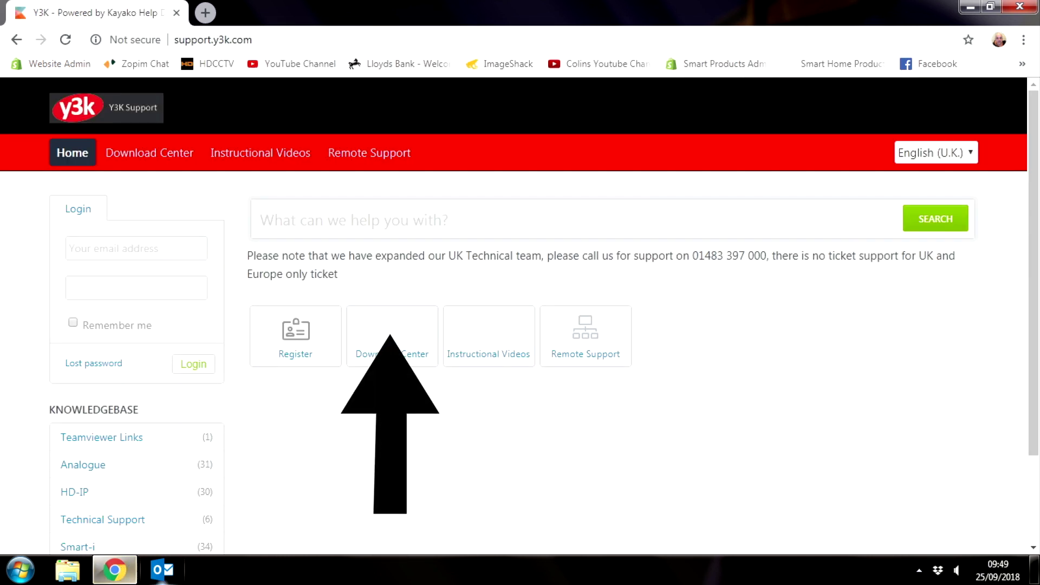
Open the X2C4000 4MP Search Tool article in the Download Center under HD-IP, Xvision IP Camera, X2Cx000 IPC Range (2/4/5/8MP)
click(399, 355)
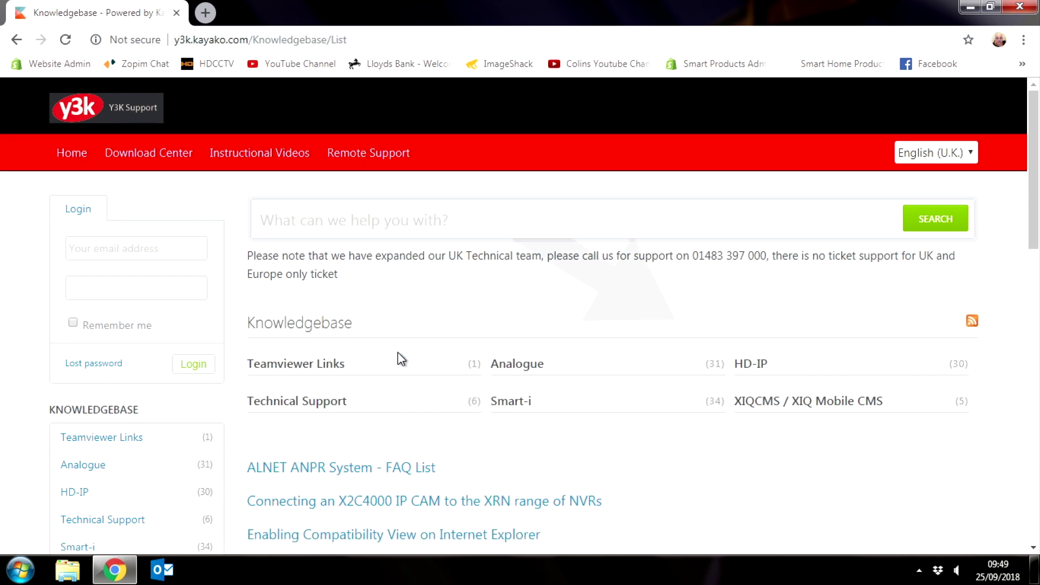
click(754, 365)
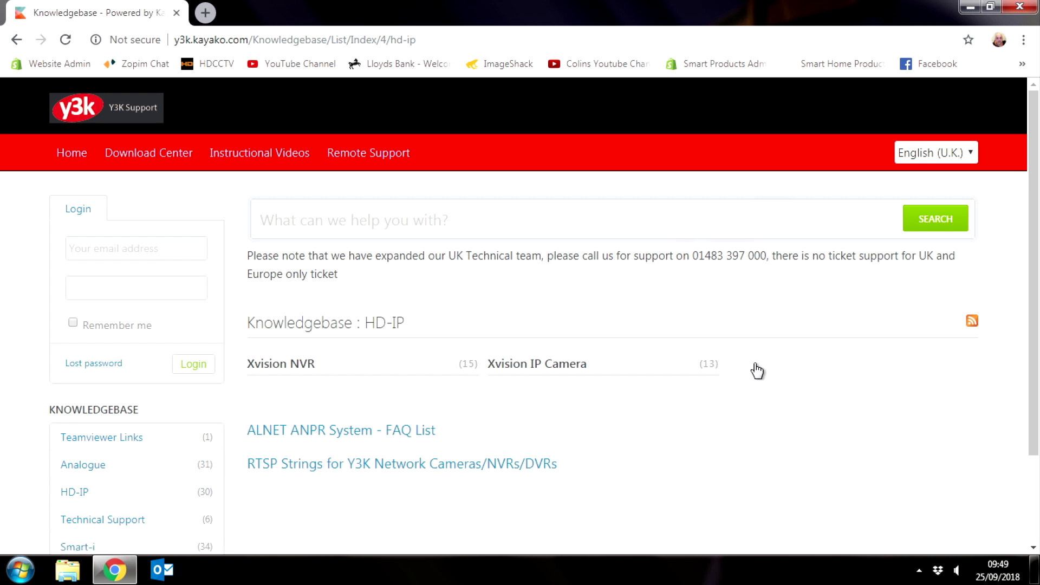
click(553, 366)
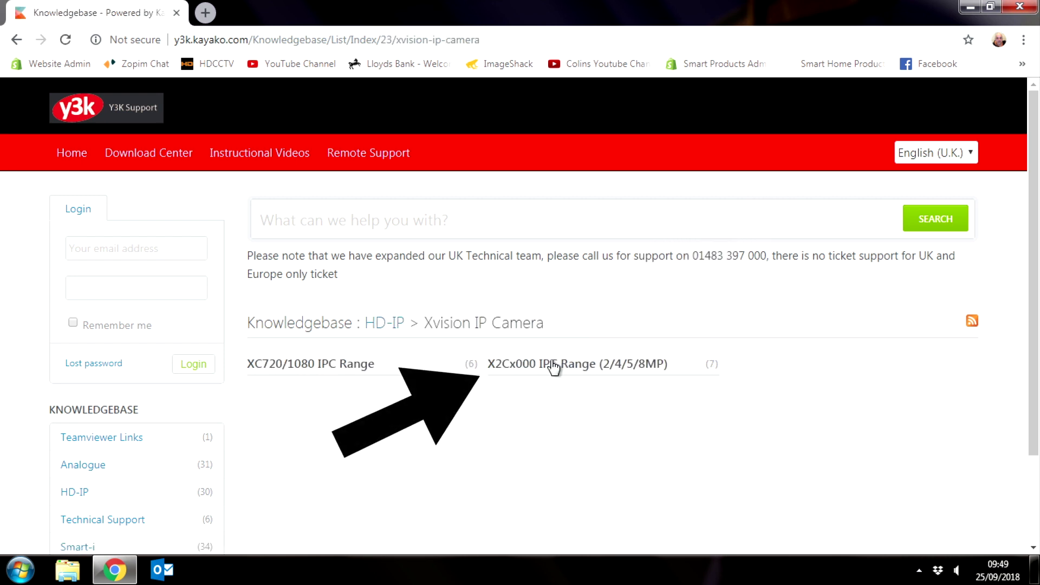
click(554, 366)
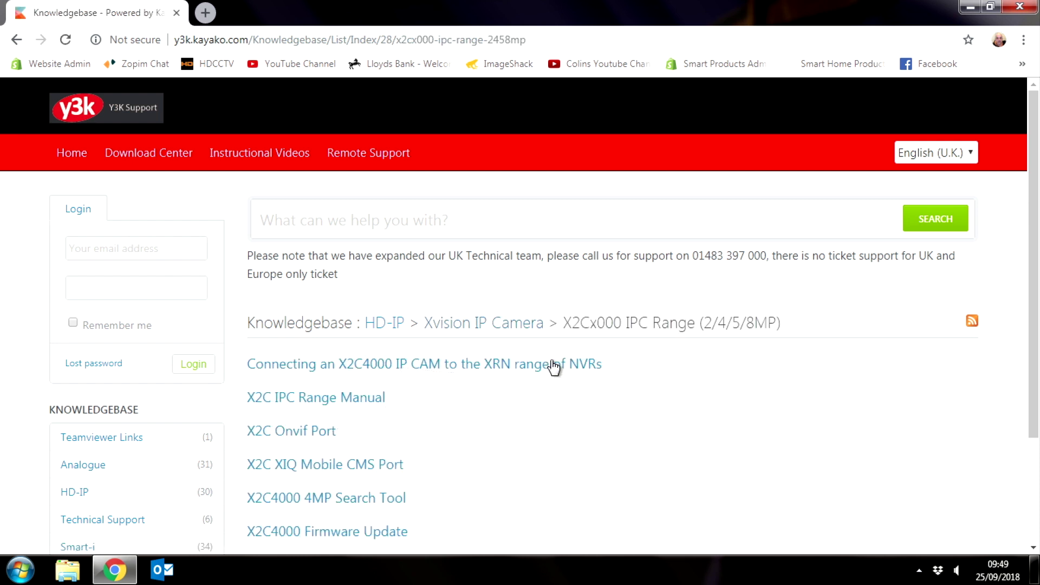
click(347, 498)
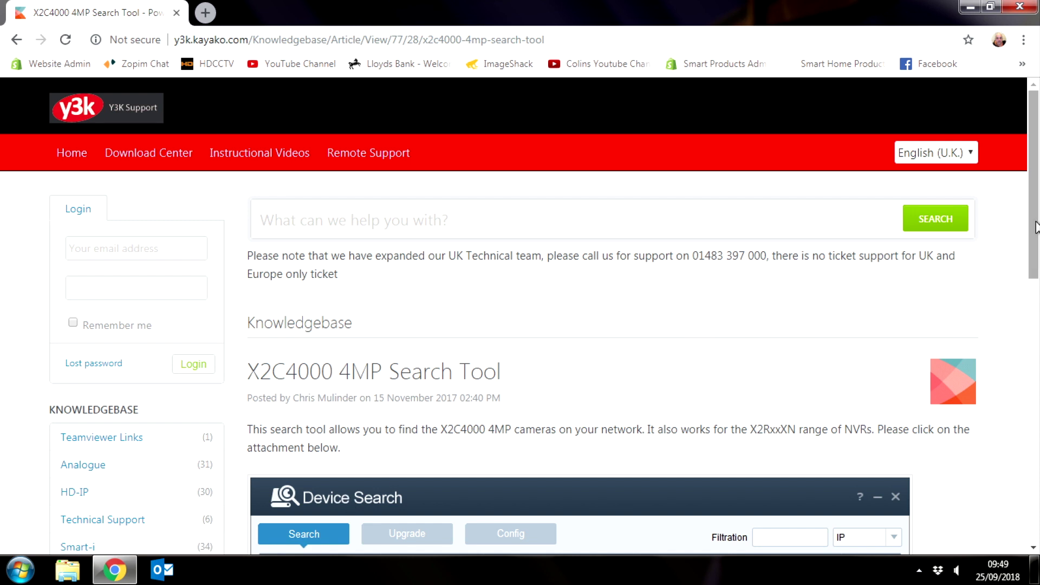
Download the attachment Device Config Tool_1.0.0.32_2017_04_27_269.exe and run it, allowing it to make changes to the computer
drag(1034, 227, 1038, 490)
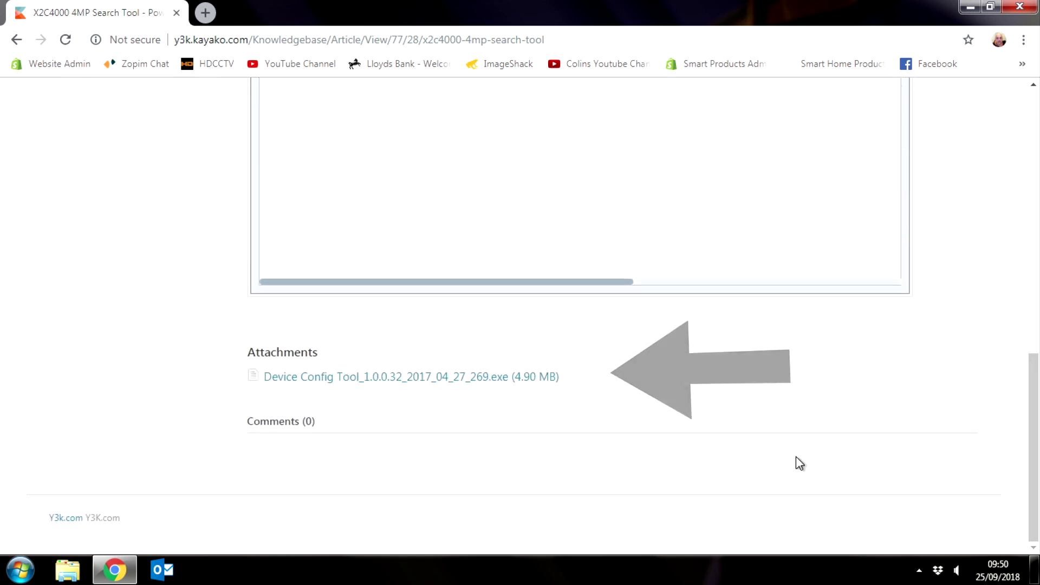
click(473, 377)
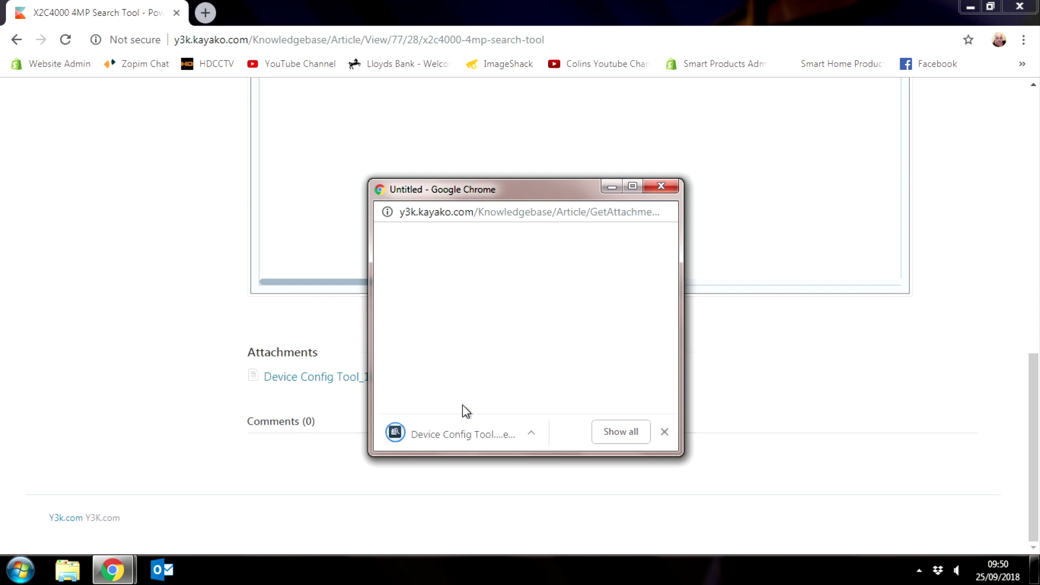
click(456, 437)
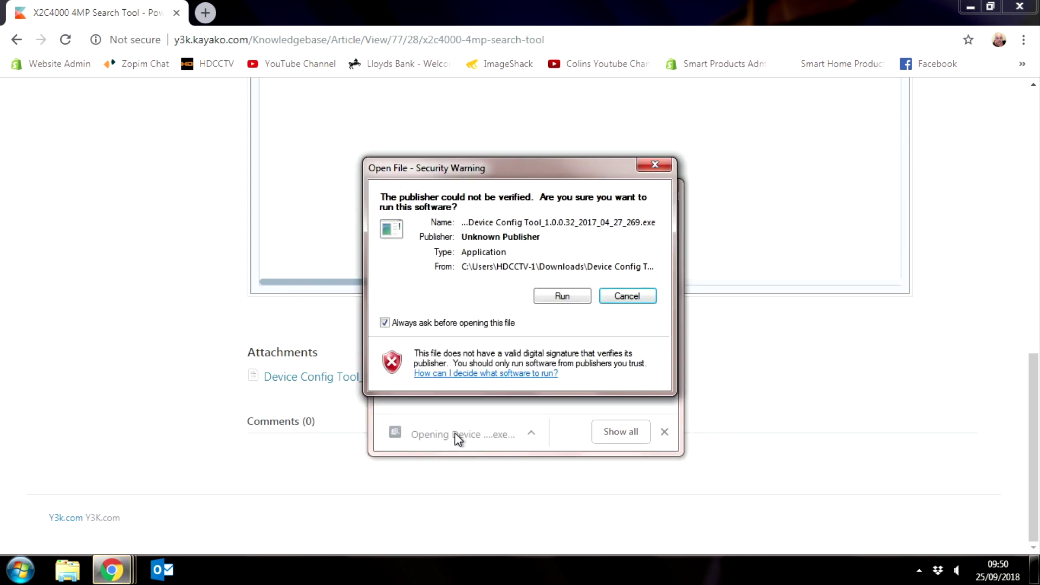
click(561, 298)
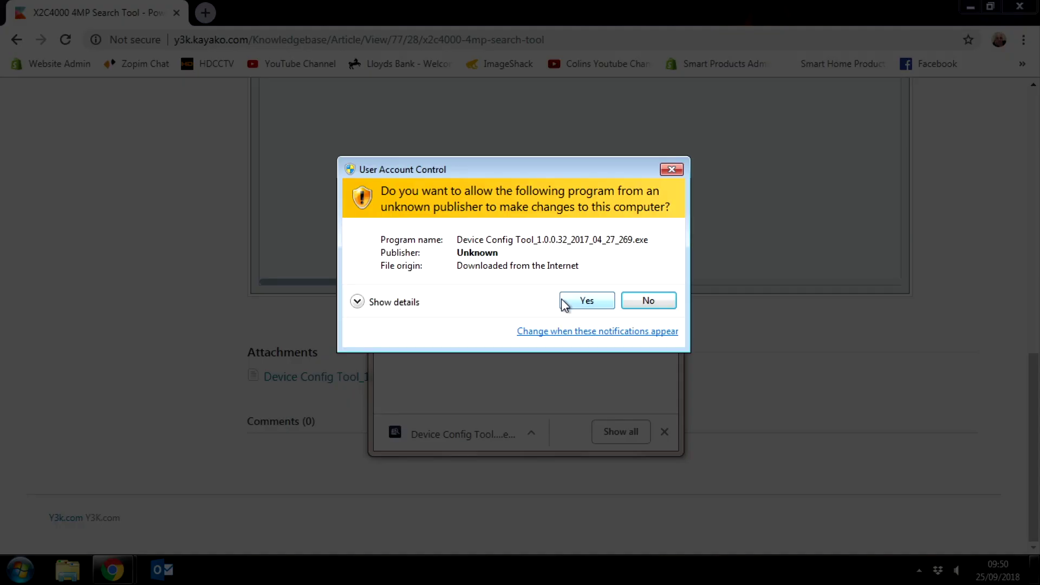
click(582, 299)
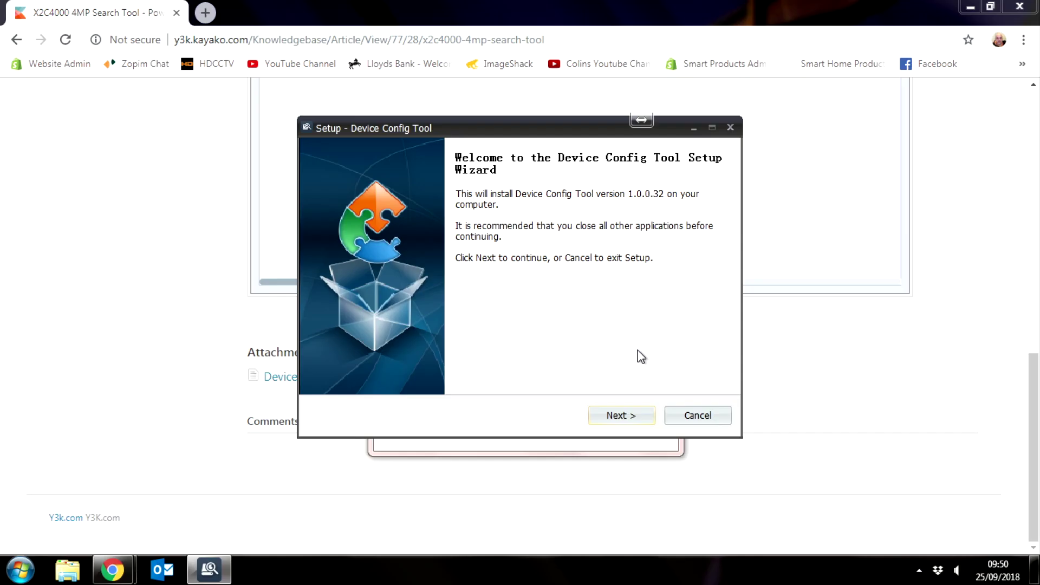
Install Device Config Tool with the default destination and Start Menu folders and a desktop icon
click(615, 416)
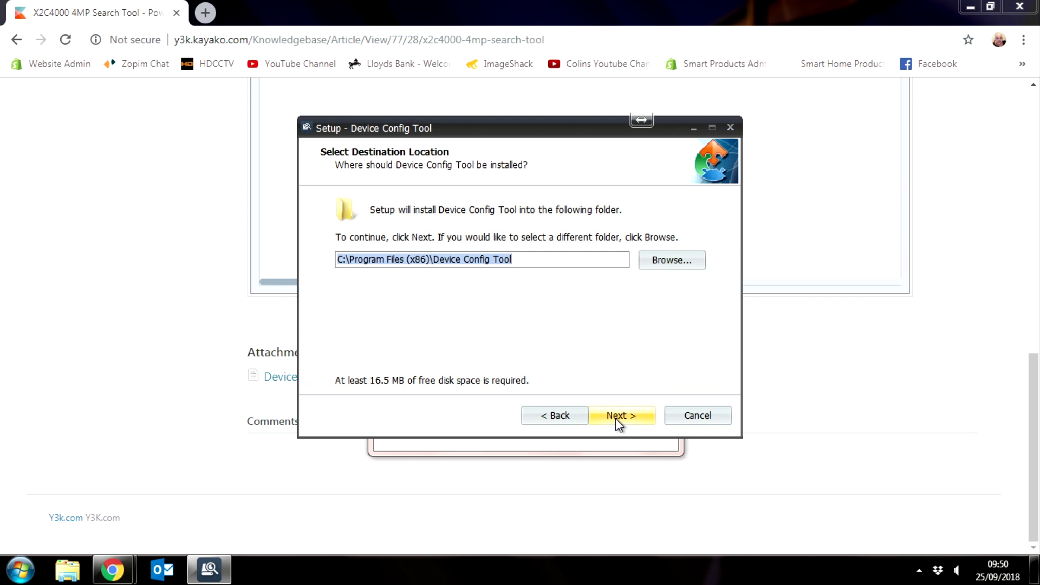
click(615, 418)
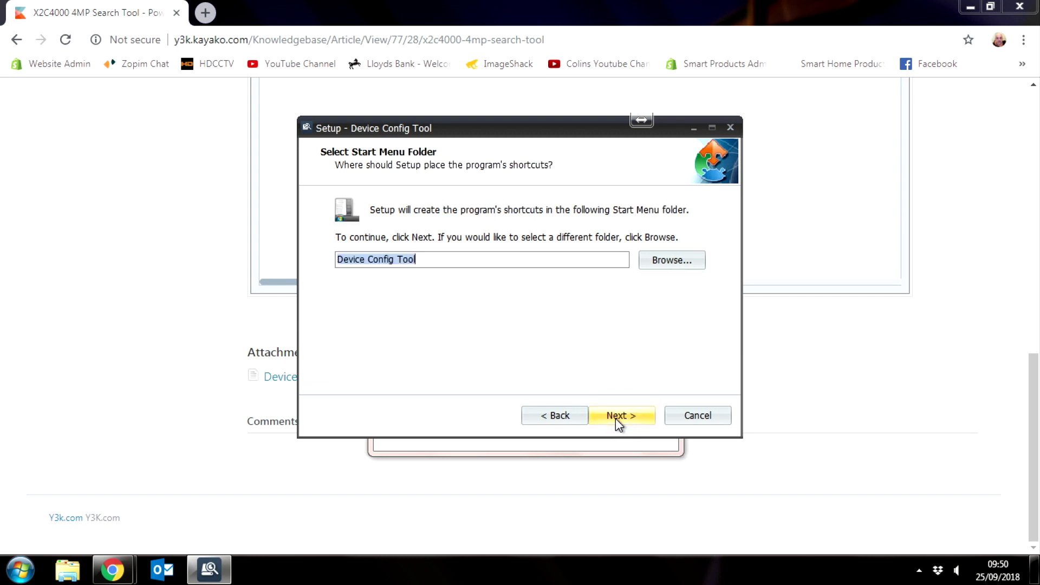
click(615, 418)
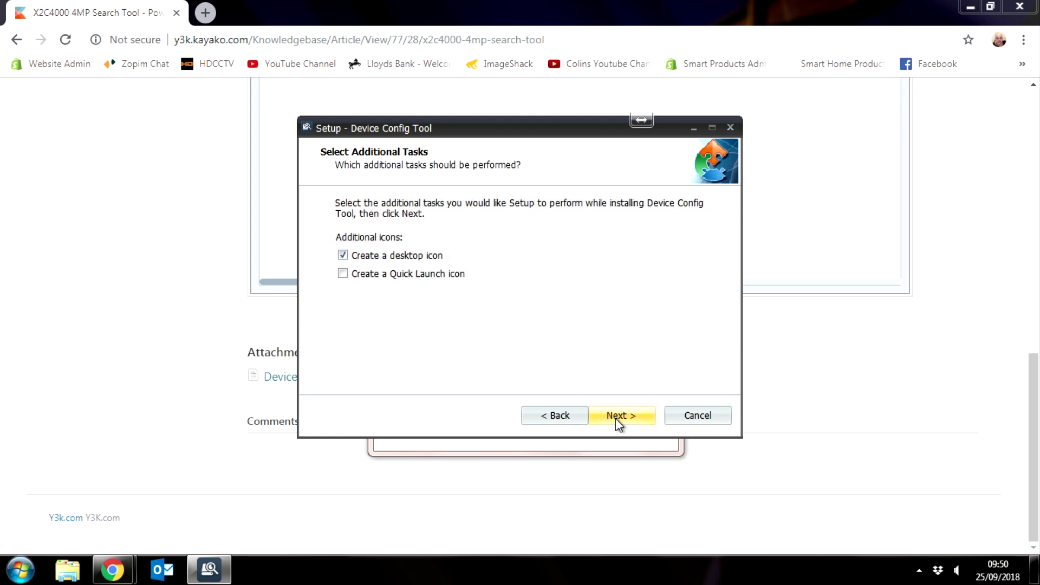
click(615, 418)
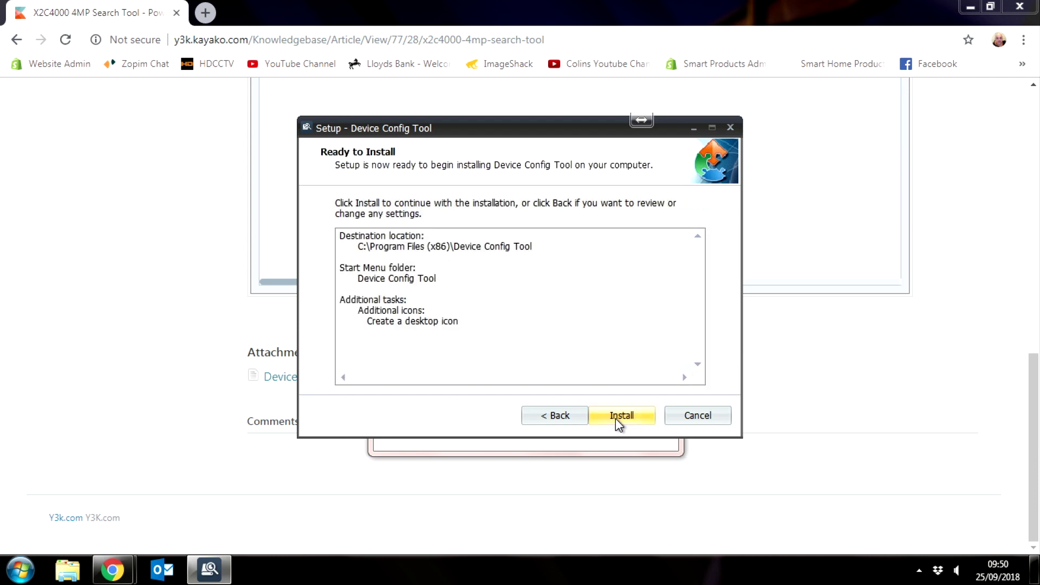
click(615, 418)
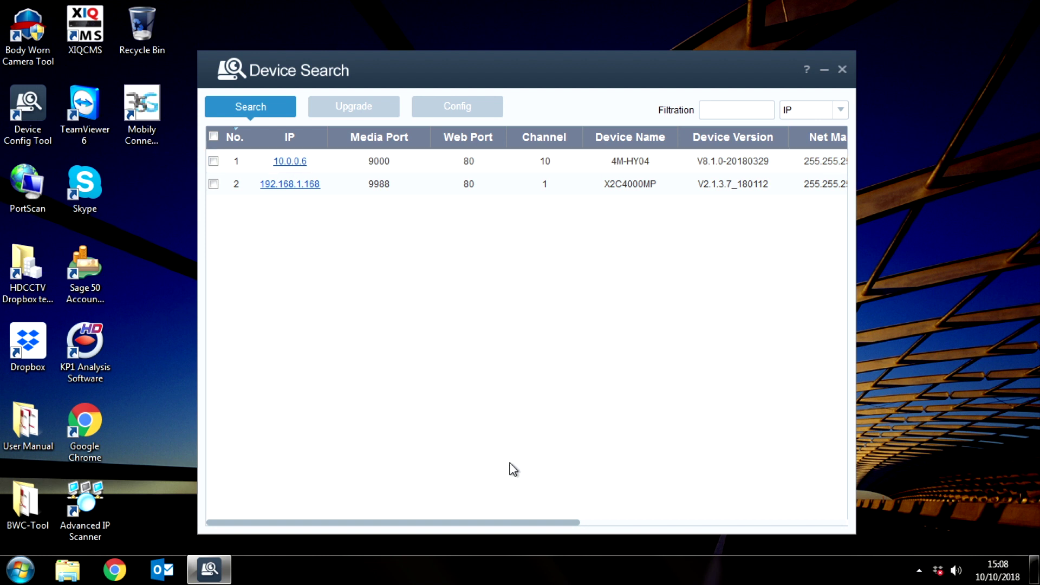
Review the network details of the found devices and set the X2C4000MP camera's gateway to 10.0.0.1
drag(522, 521, 674, 521)
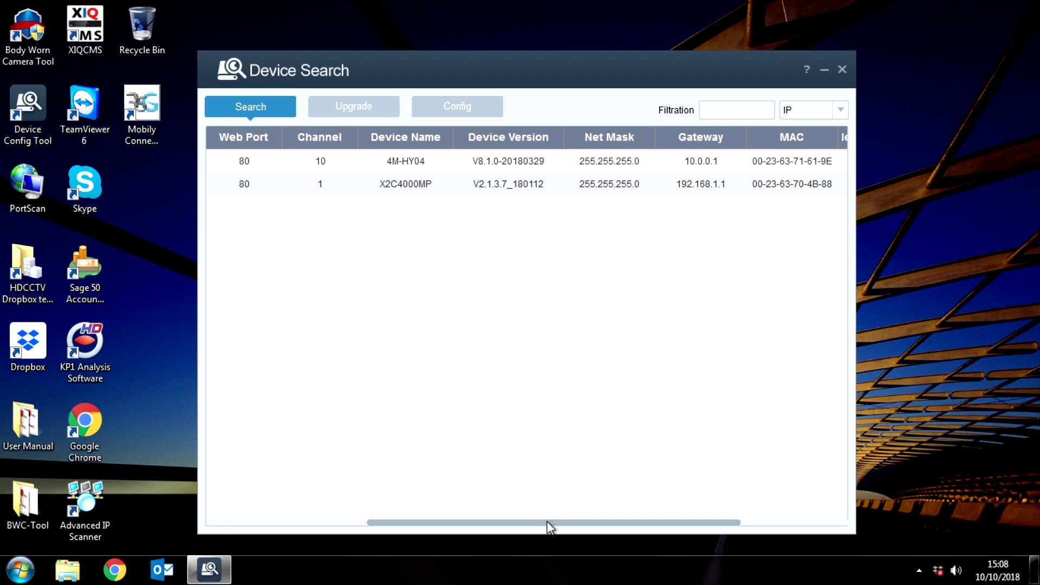
drag(546, 523, 406, 520)
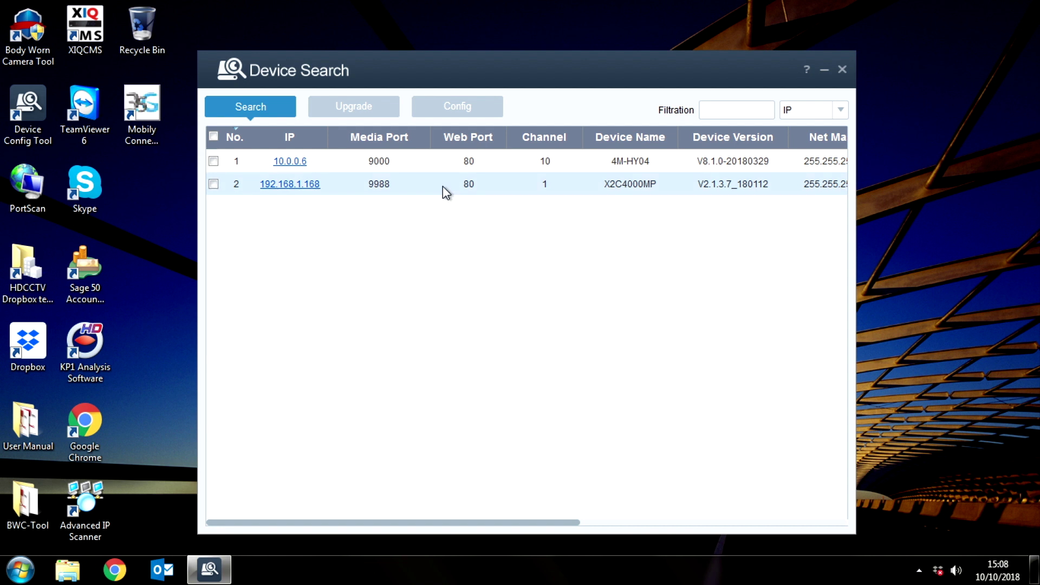
click(520, 187)
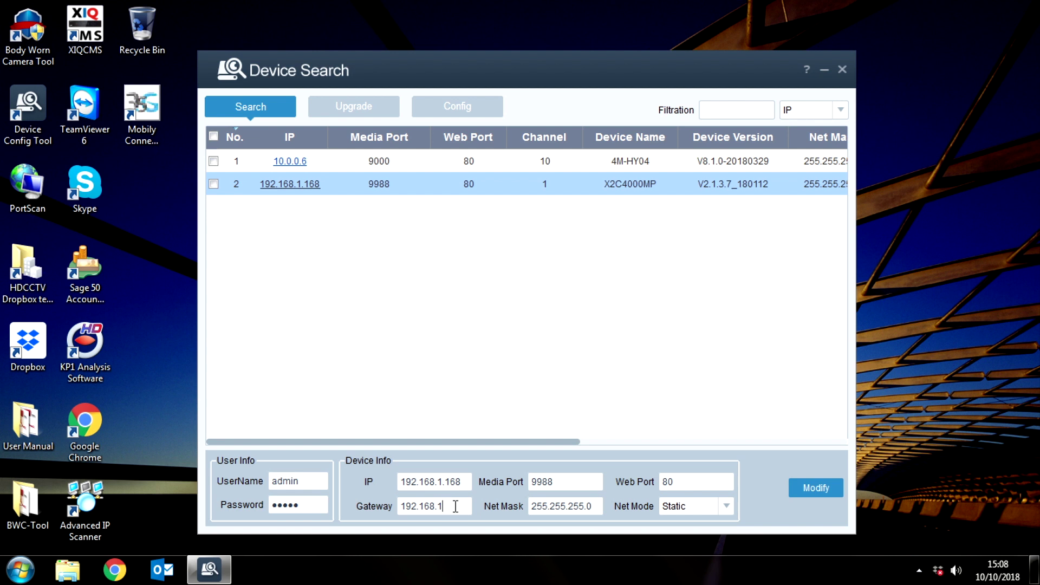
key(BackSpace)
key(BackSpace)
key(BackSpace)
key(BackSpace)
key(BackSpace)
key(BackSpace)
key(BackSpace)
key(BackSpace)
text(0.0.0.1)
Set the X2C4000MP camera's IP address to 10.0.0.150, apply the modification and check the updated device entry
click(463, 481)
key(BackSpace)
key(BackSpace)
key(BackSpace)
key(BackSpace)
key(BackSpace)
key(BackSpace)
key(BackSpace)
key(BackSpace)
key(BackSpace)
key(BackSpace)
key(BackSpace)
key(BackSpace)
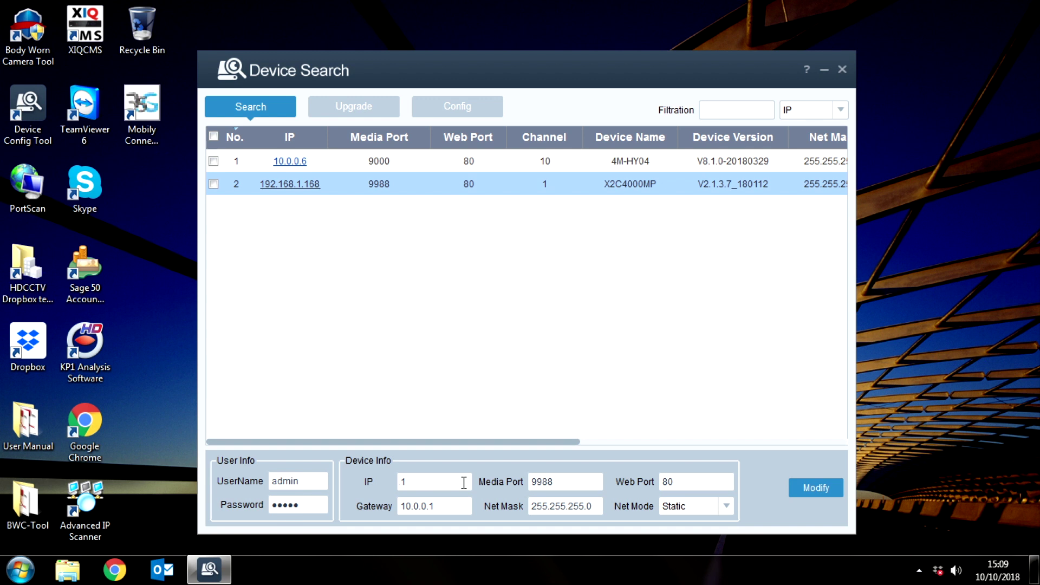
text(0.0.0.)
text(150)
click(807, 483)
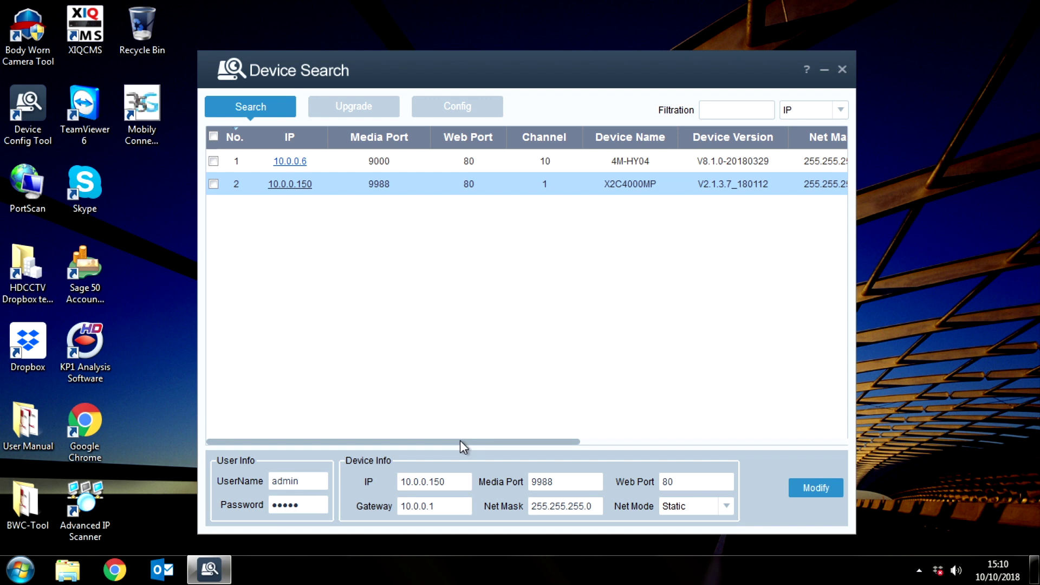
drag(469, 442, 610, 450)
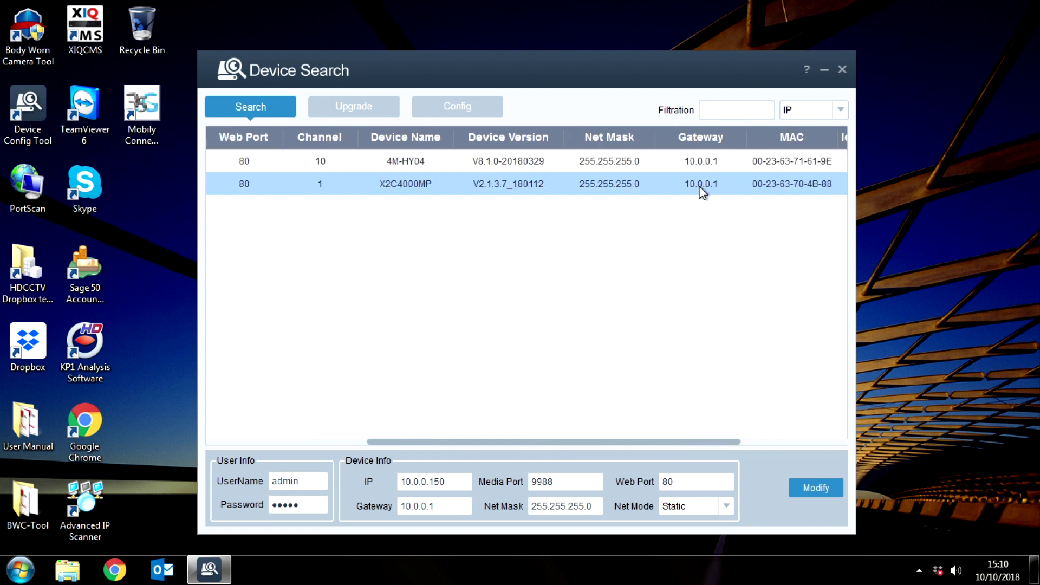
scroll(486, 285, left, 5)
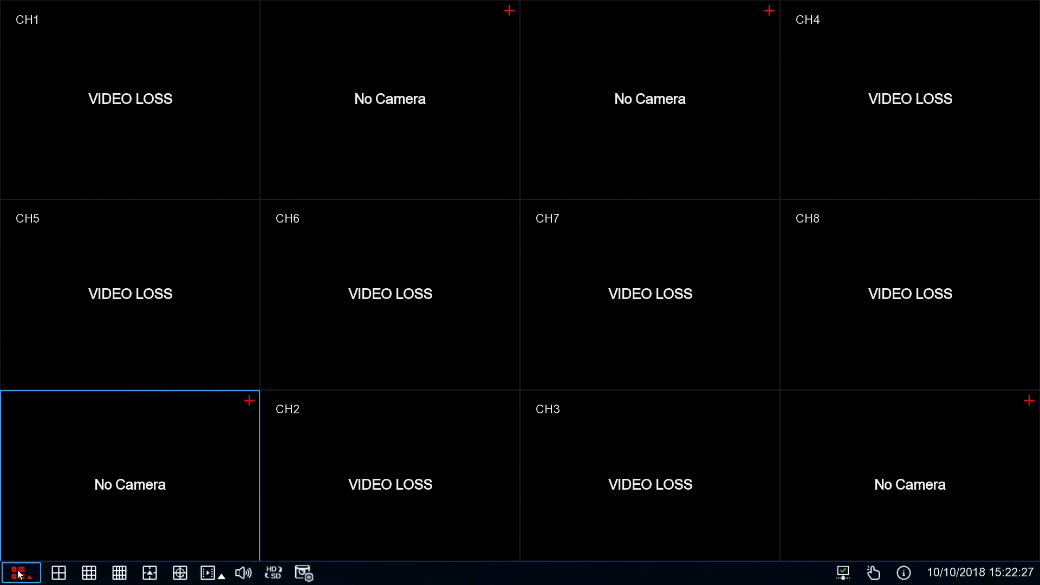
On the recorder, open the Channel setup and start adding the Xvision X2C camera at 10.0.0.150 as an IP channel
click(18, 574)
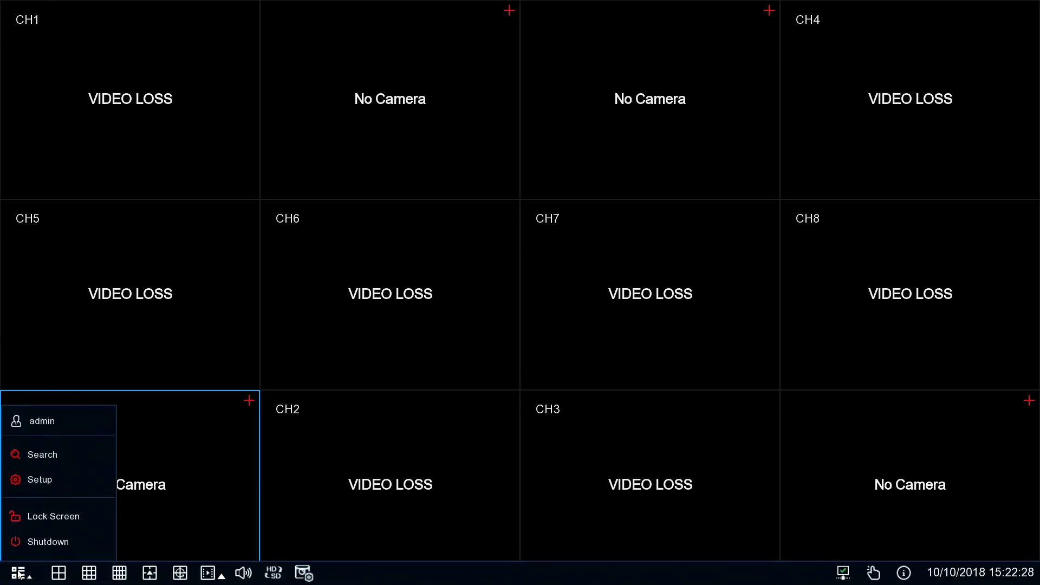
click(39, 479)
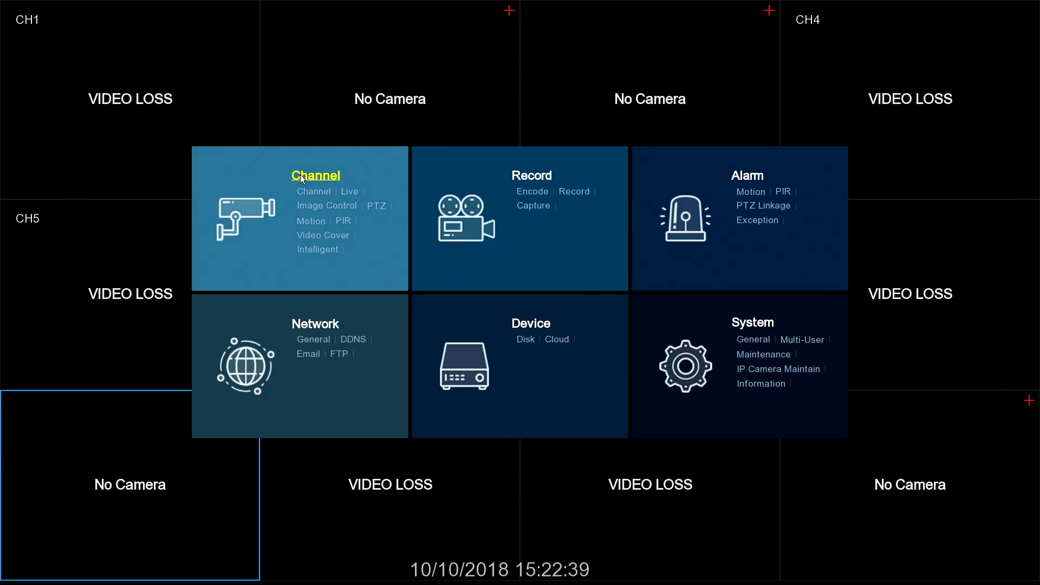
click(302, 179)
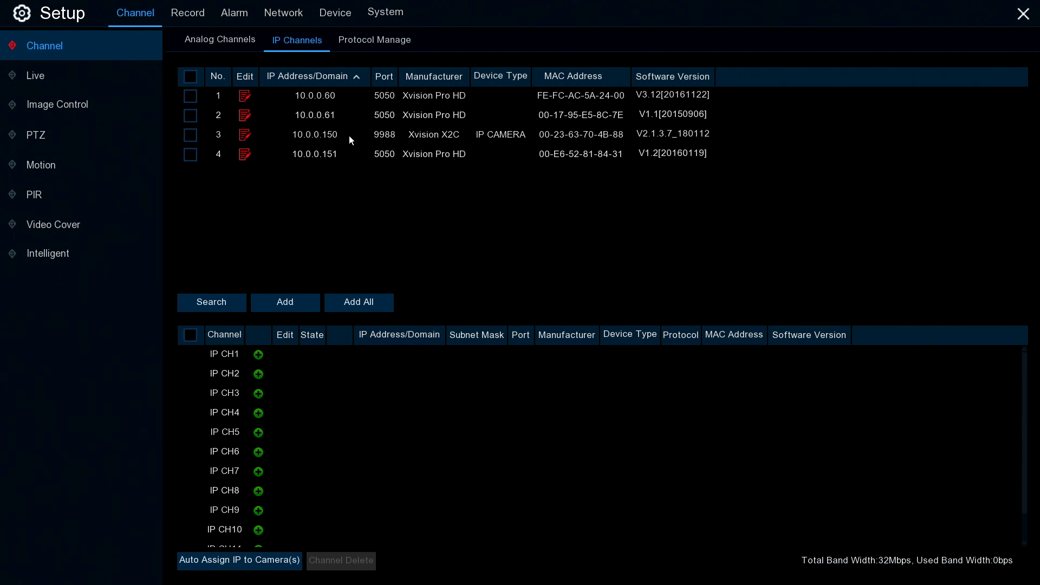
click(316, 134)
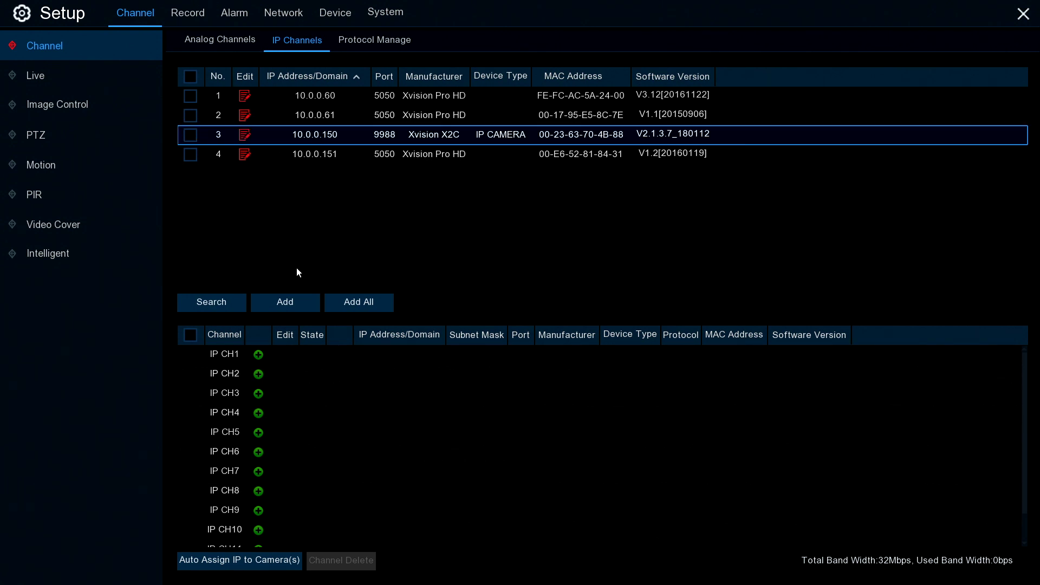
click(284, 301)
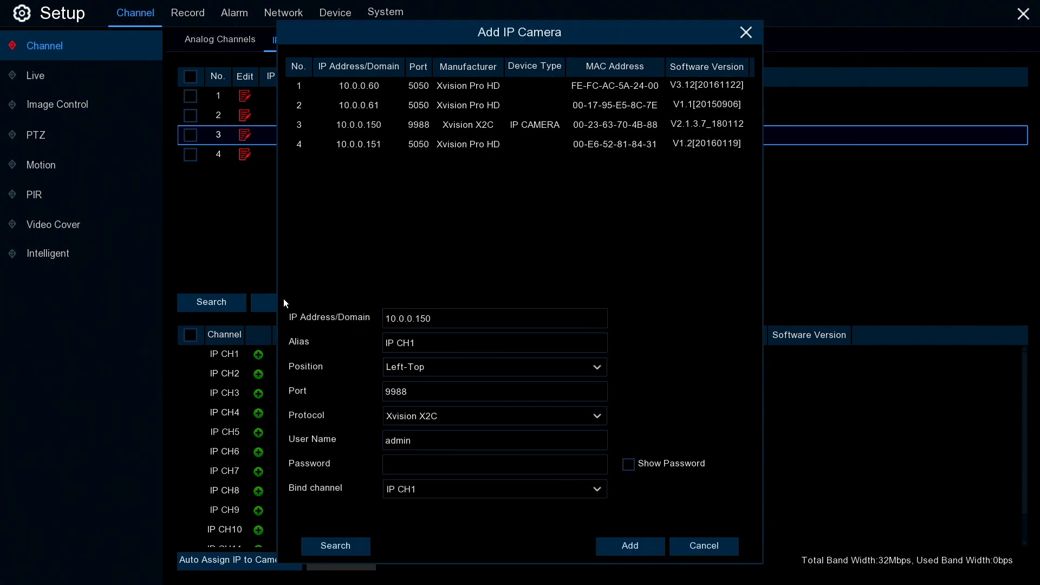
Enter the login password for the Xvision X2C camera at 10.0.0.150 in the Add IP Camera form
click(423, 344)
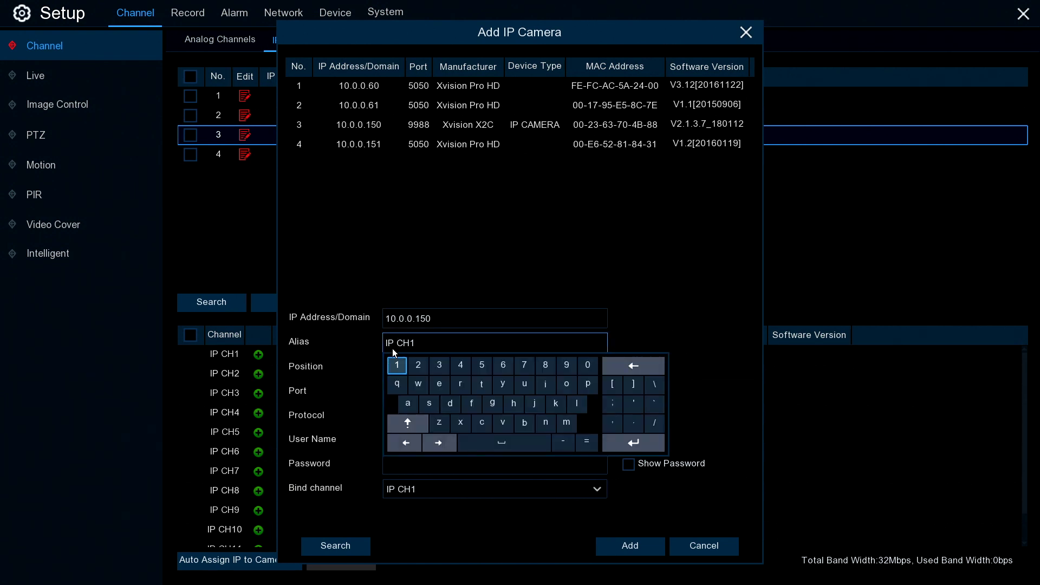
click(370, 363)
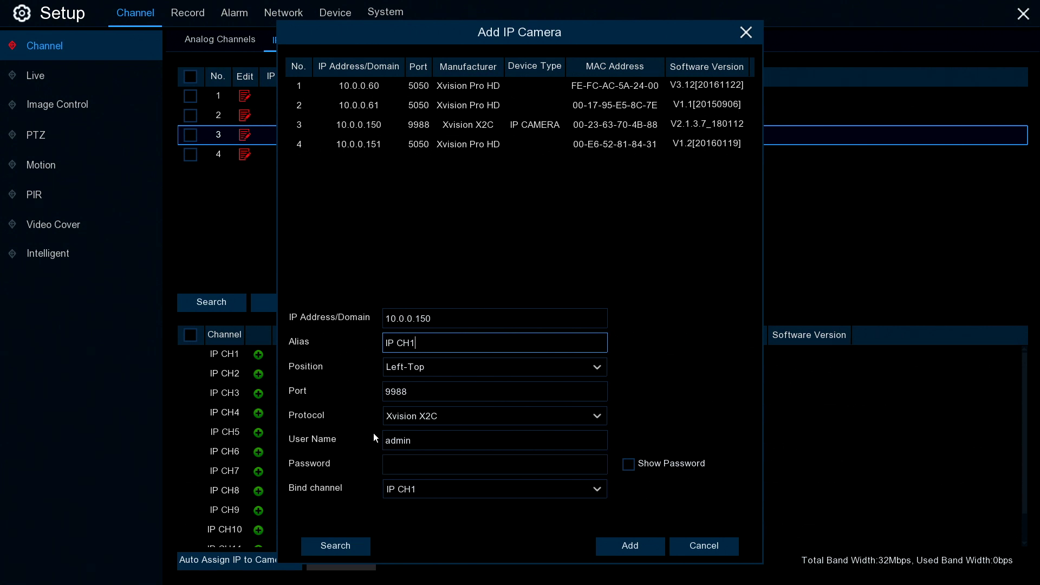
click(392, 463)
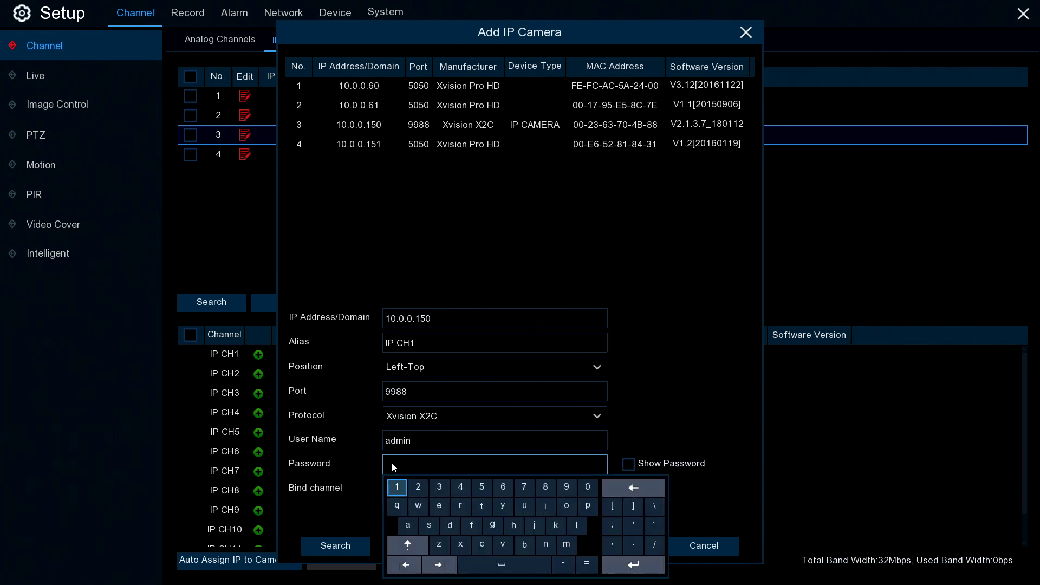
click(409, 526)
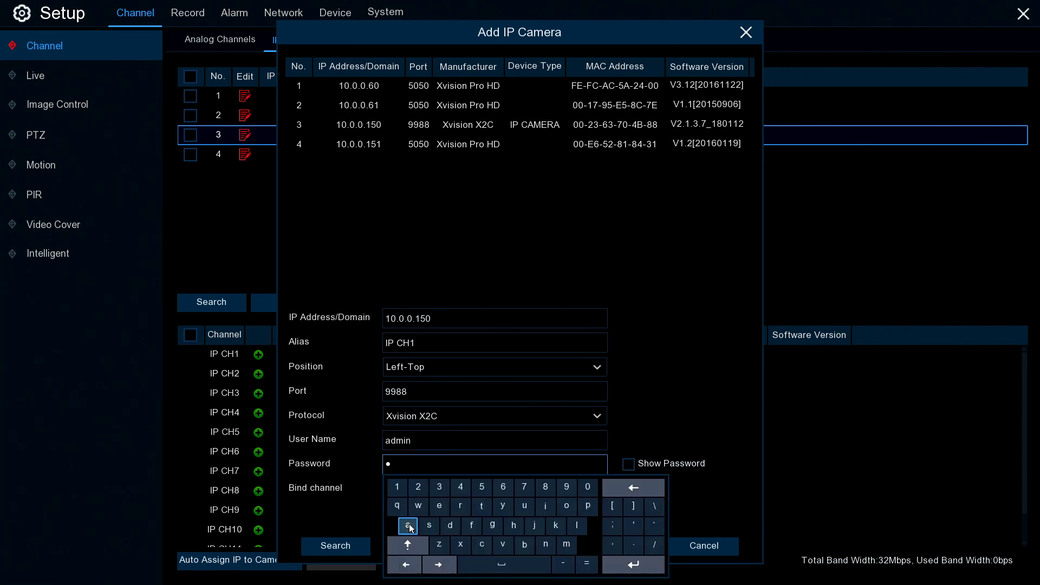
click(444, 525)
click(566, 544)
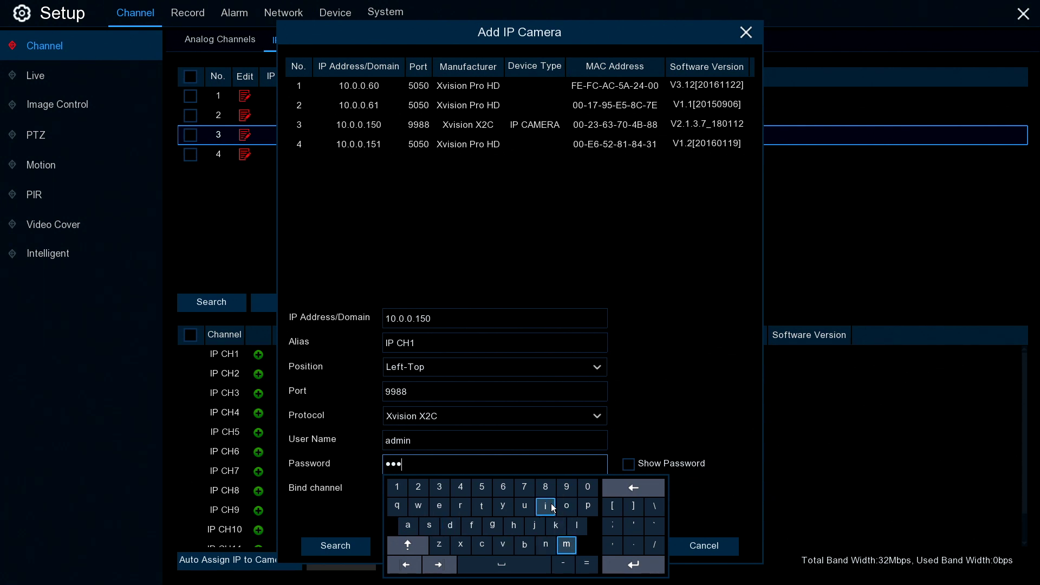
click(545, 506)
click(546, 544)
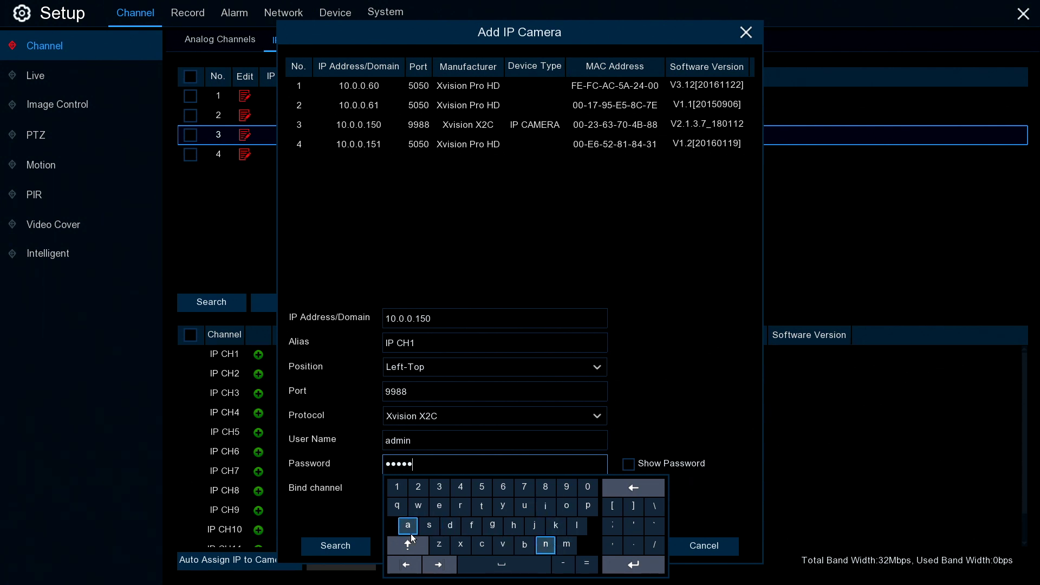
click(352, 517)
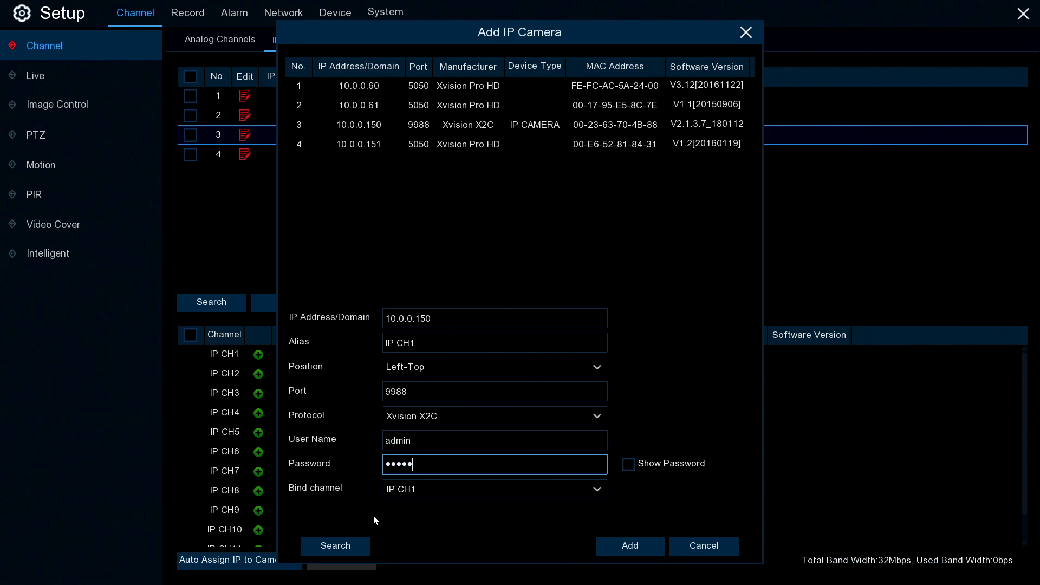
Add the 10.0.0.150 camera to IP CH1, then close the Add IP Camera dialog and exit Setup to the live view
click(619, 547)
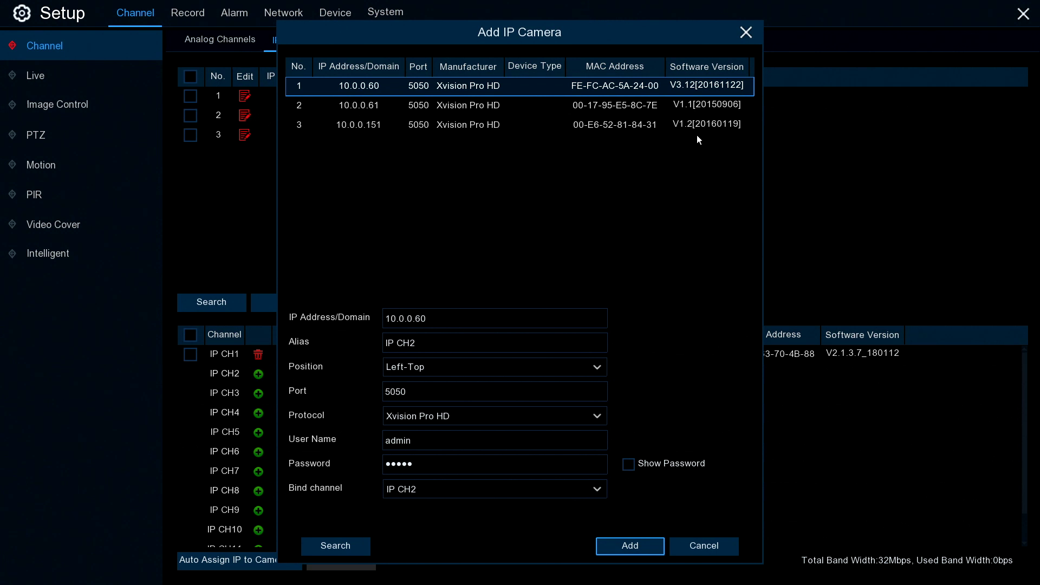
click(745, 32)
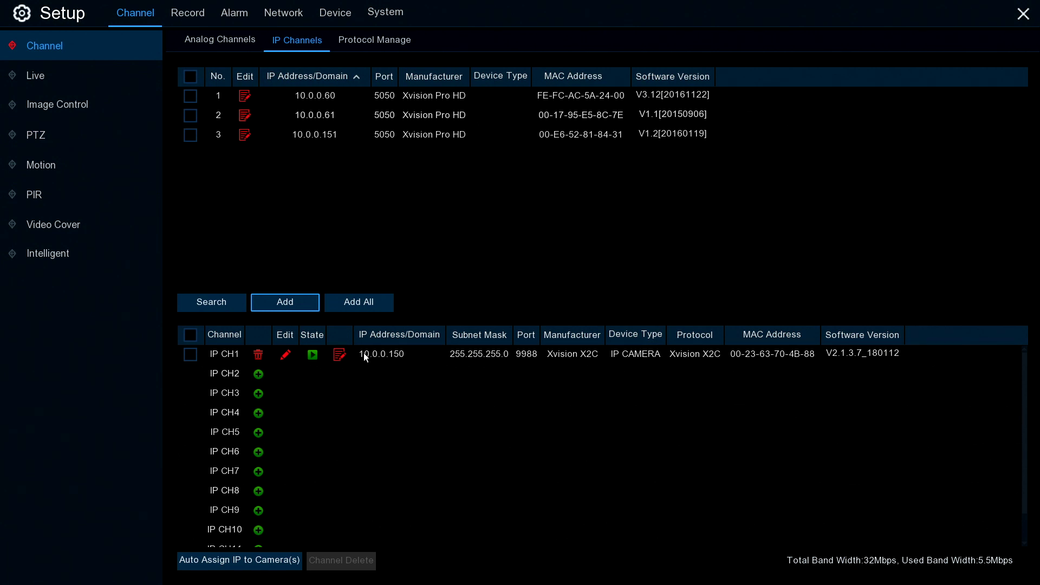
click(1022, 15)
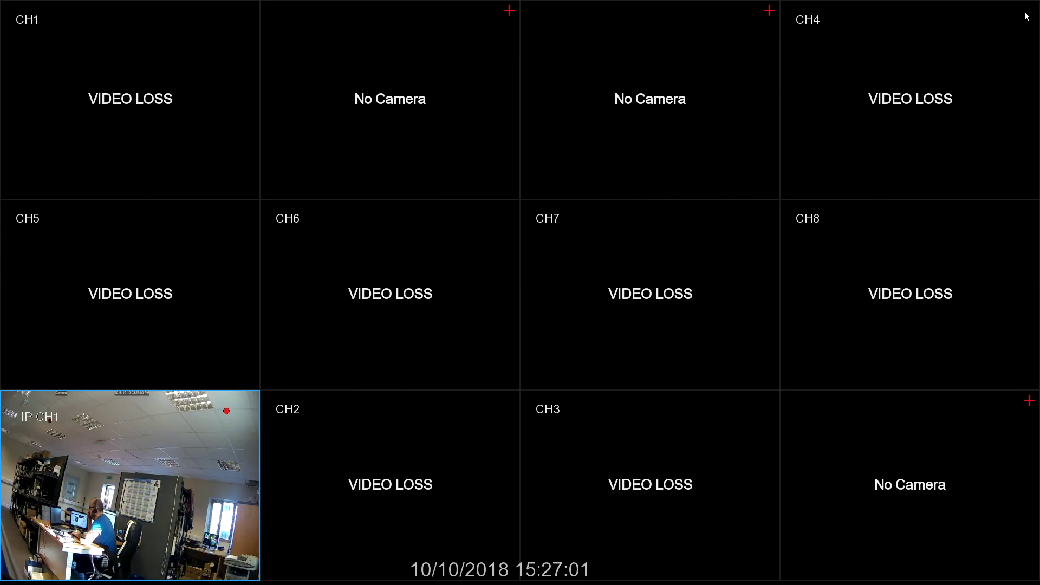